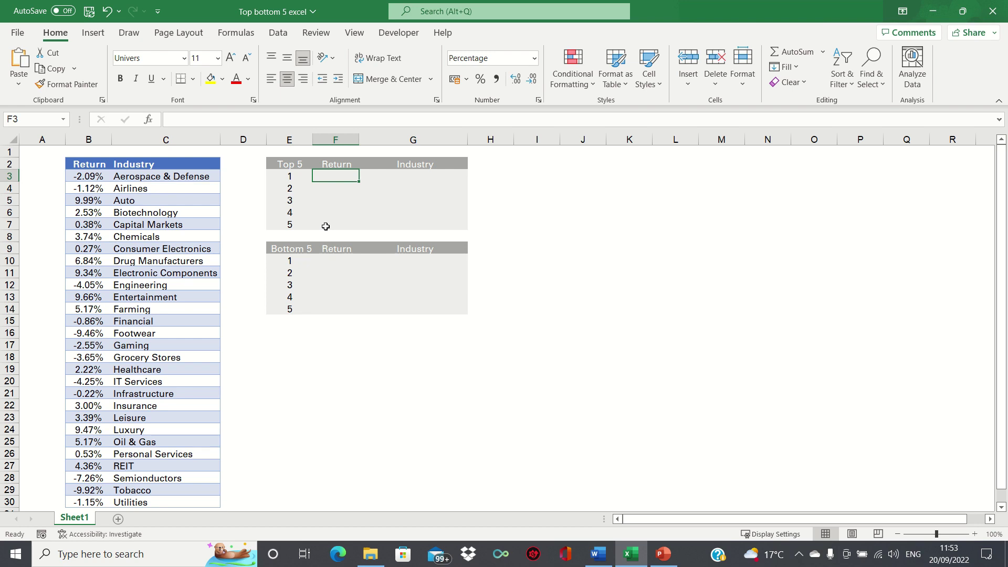
key("Left")
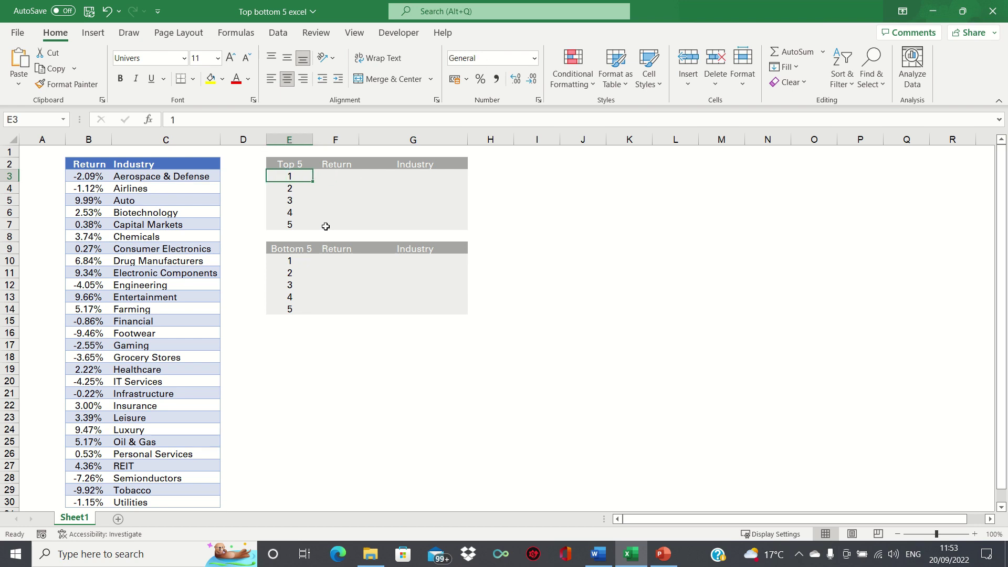
key("Down")
key("Down")
key("Down")
key("Down")
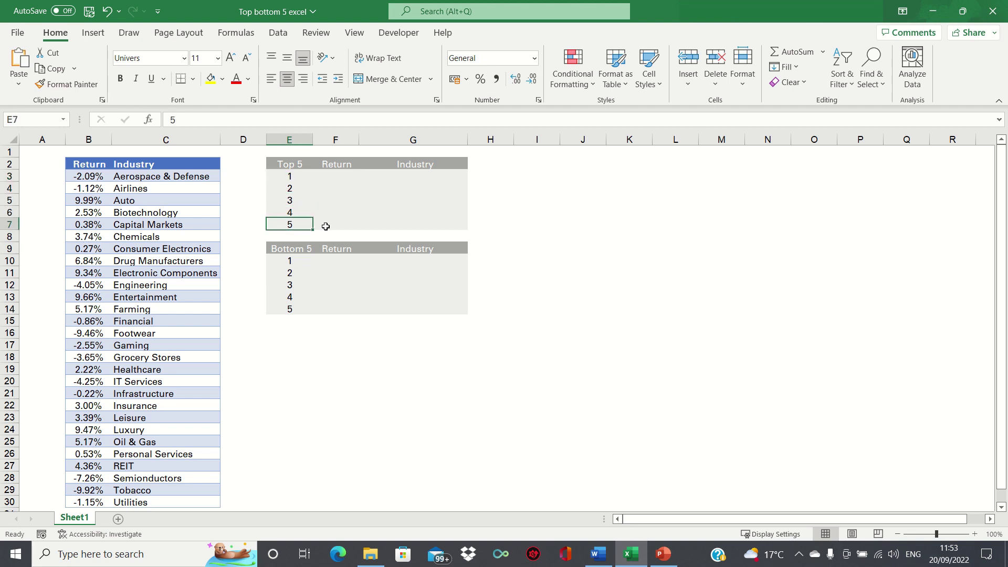
key("Right")
key("Up")
key("Up")
key("Up")
key("Up")
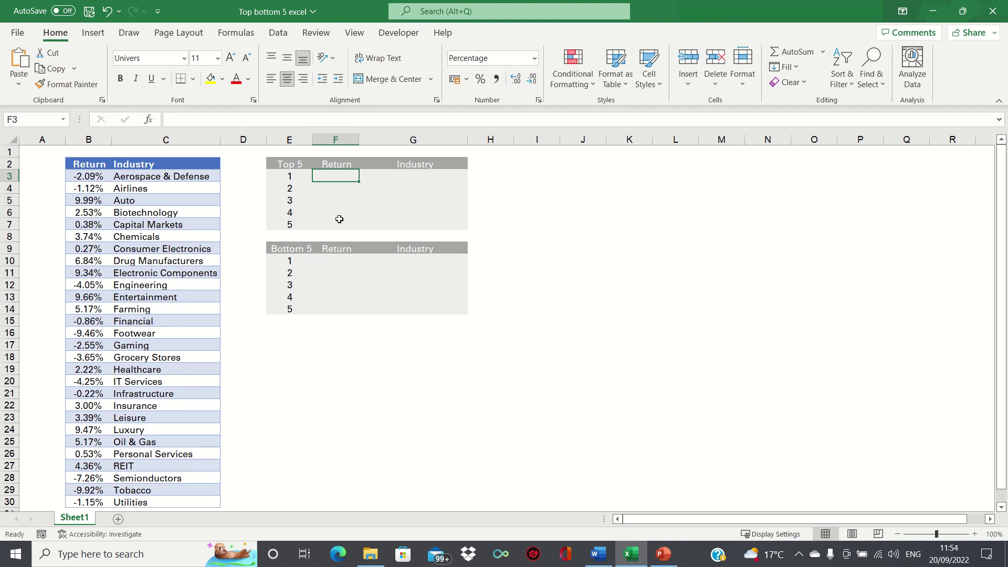
Enter the formula =LARGE(B3:B30,E3) in cell F3 of the Top 5 table.
type("=LARGE(")
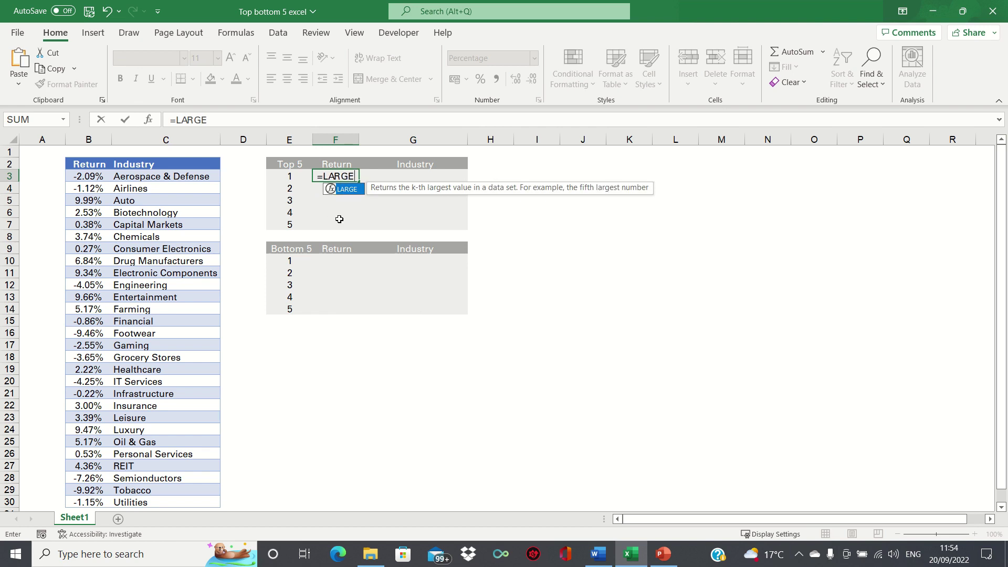
key("Left")
key("Left")
key("Left")
key("Left")
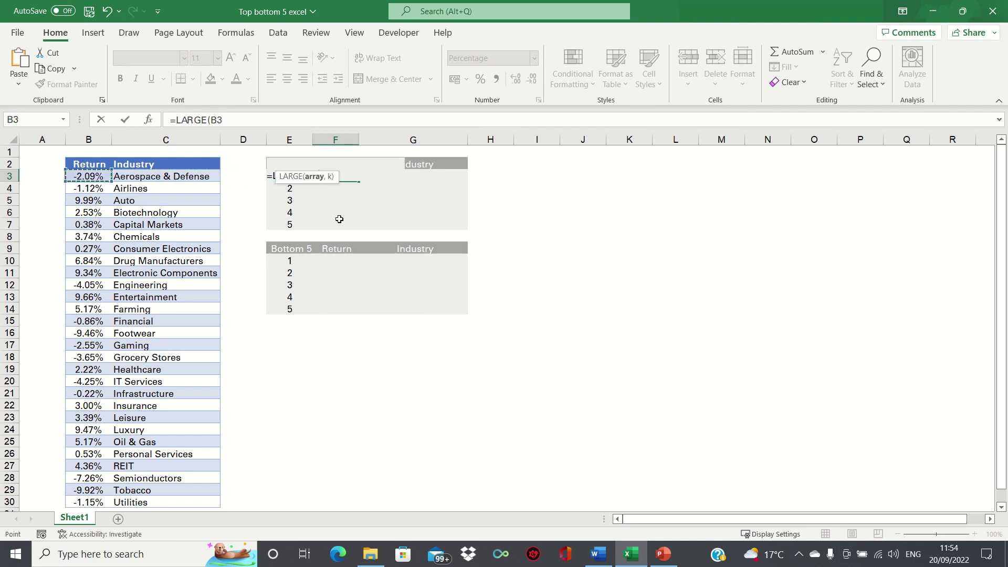
key("ctrl+shift+Down")
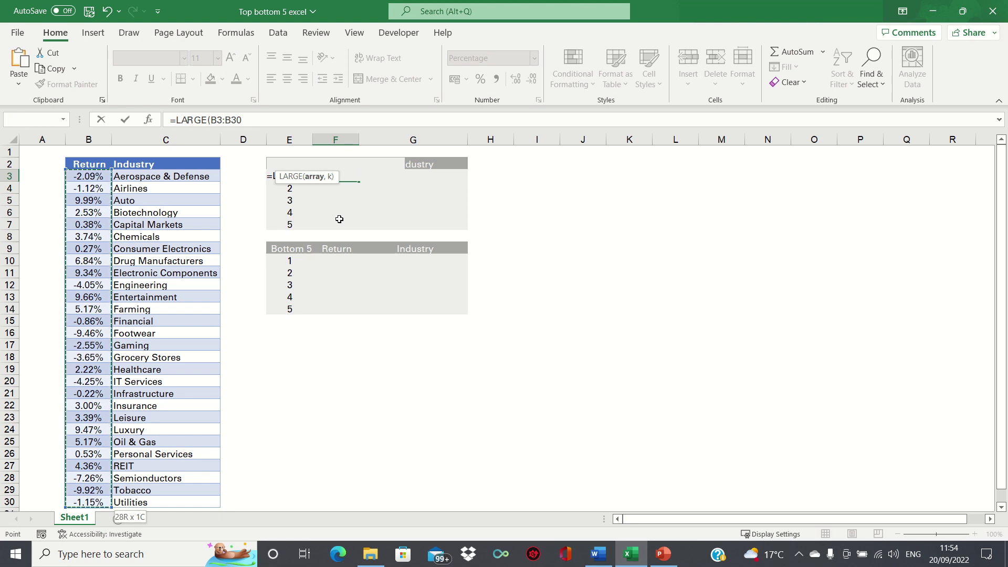
type(",")
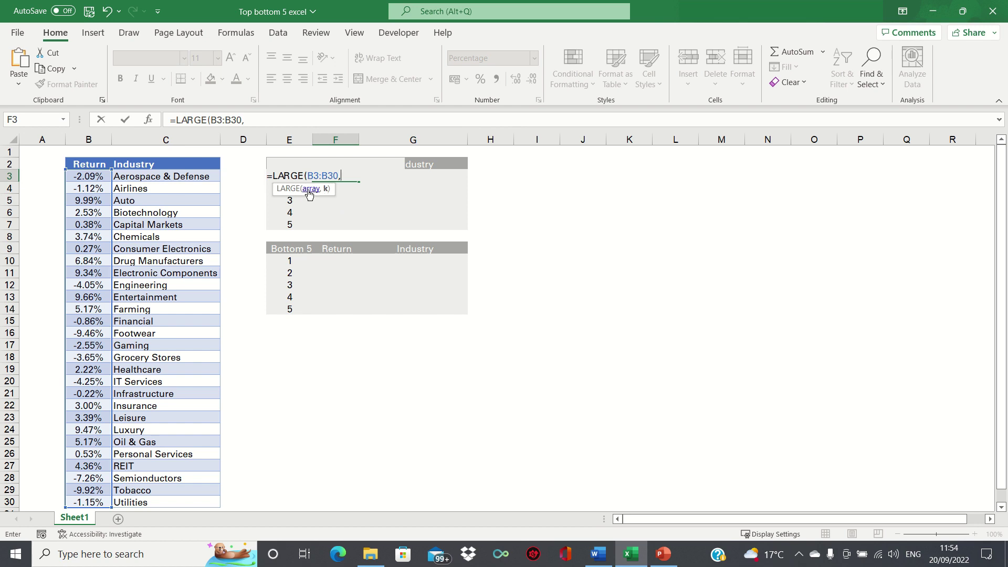
left_click(289, 200)
key("Up")
key("Up")
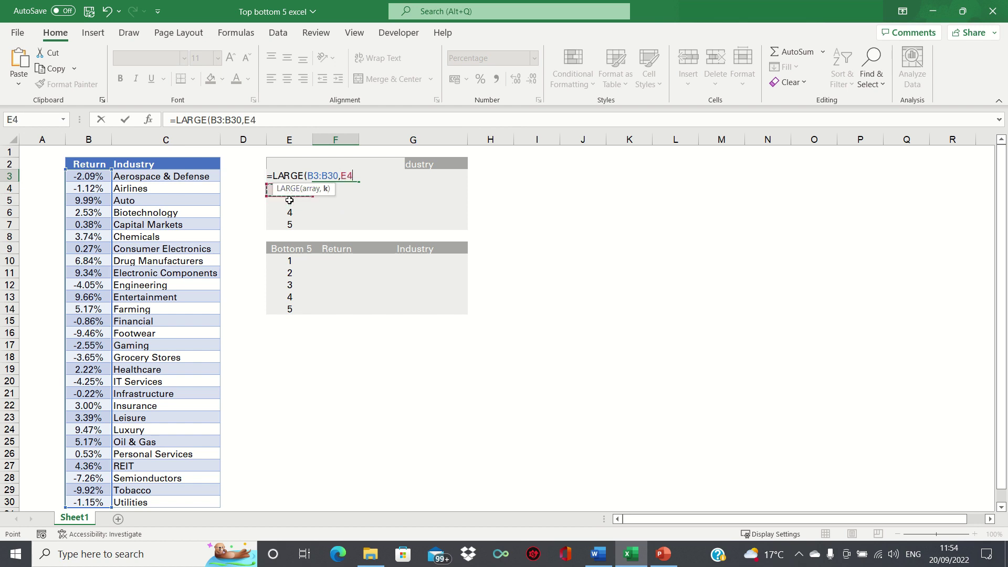
type(")")
key("Return")
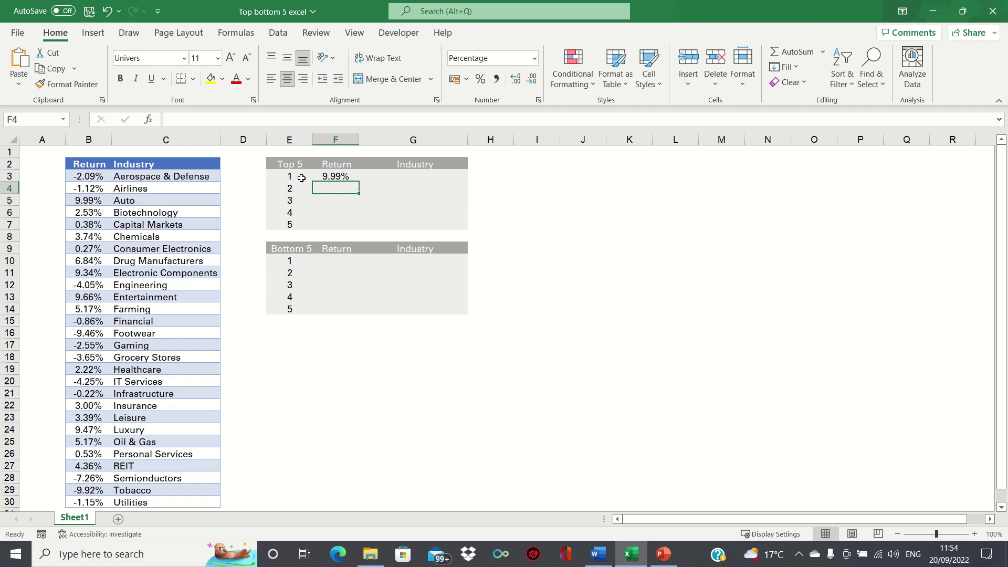
Make the B3:B30 range absolute in F3's LARGE formula and fill the formula down through F7.
key("Up")
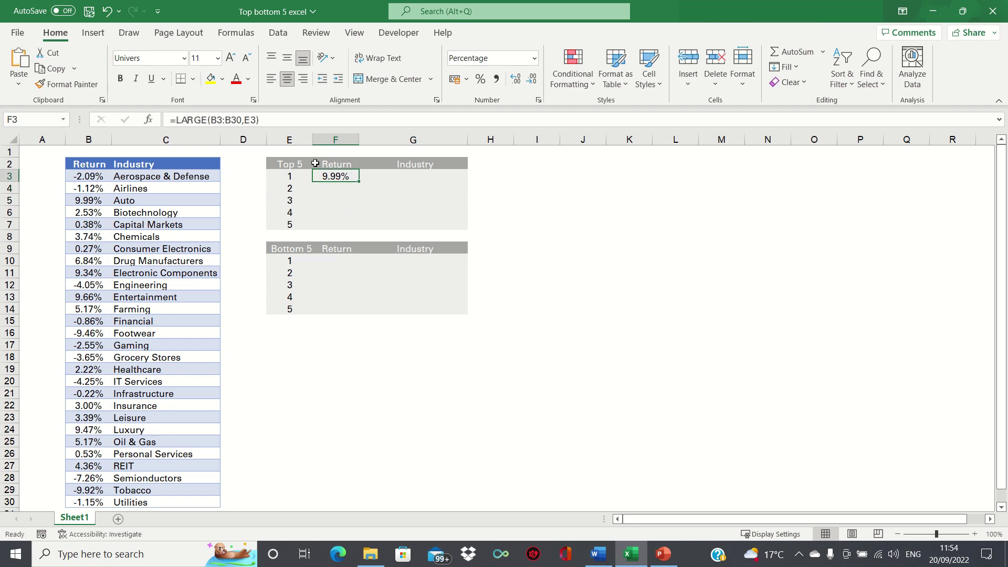
left_click(242, 120)
left_click_drag(241, 120, 211, 119)
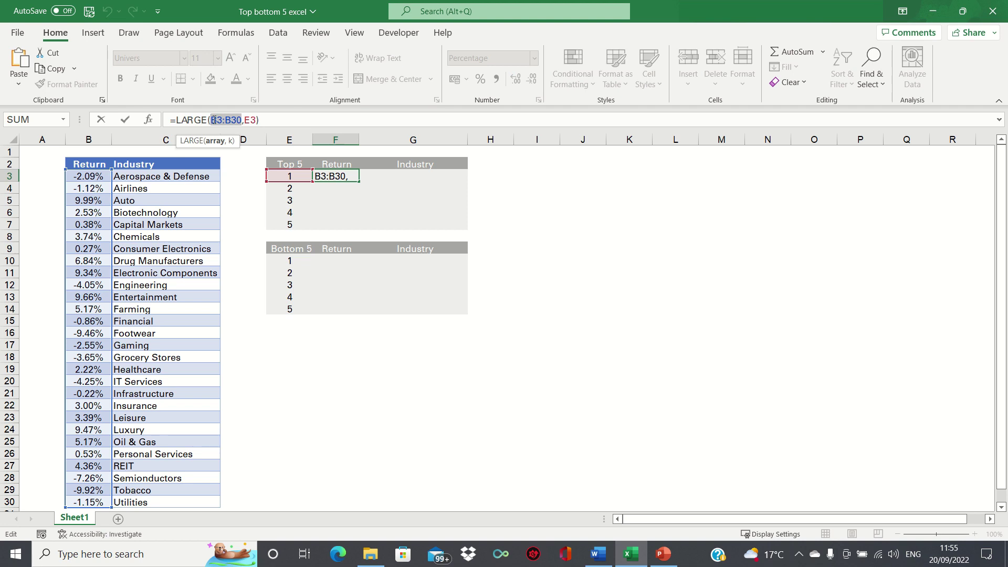
key("F4")
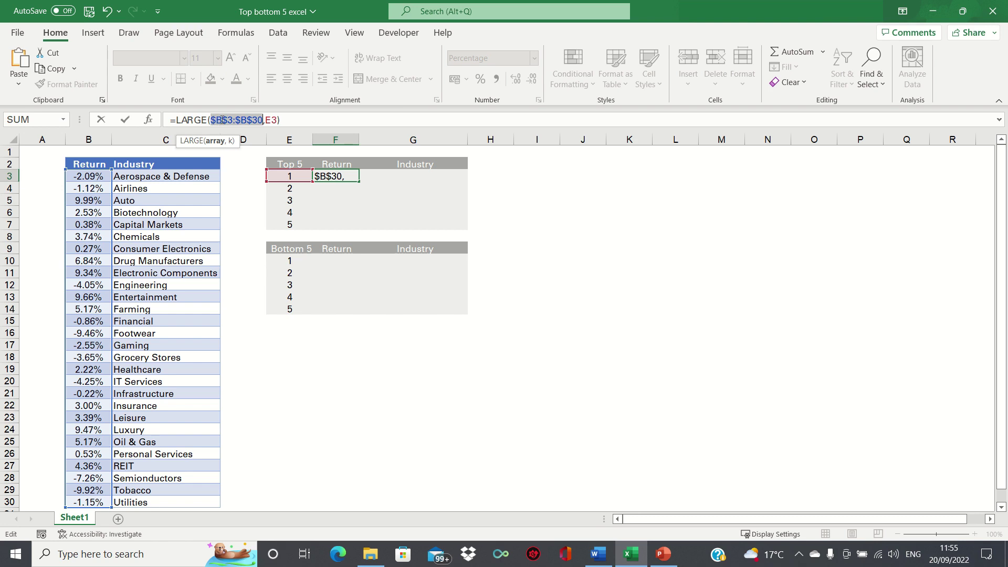
key("Return")
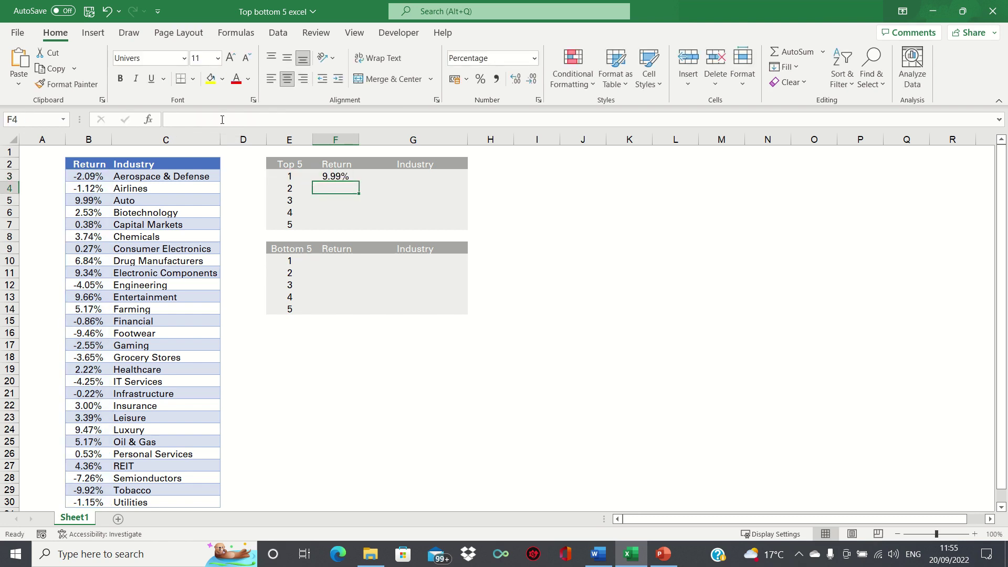
left_click(332, 175)
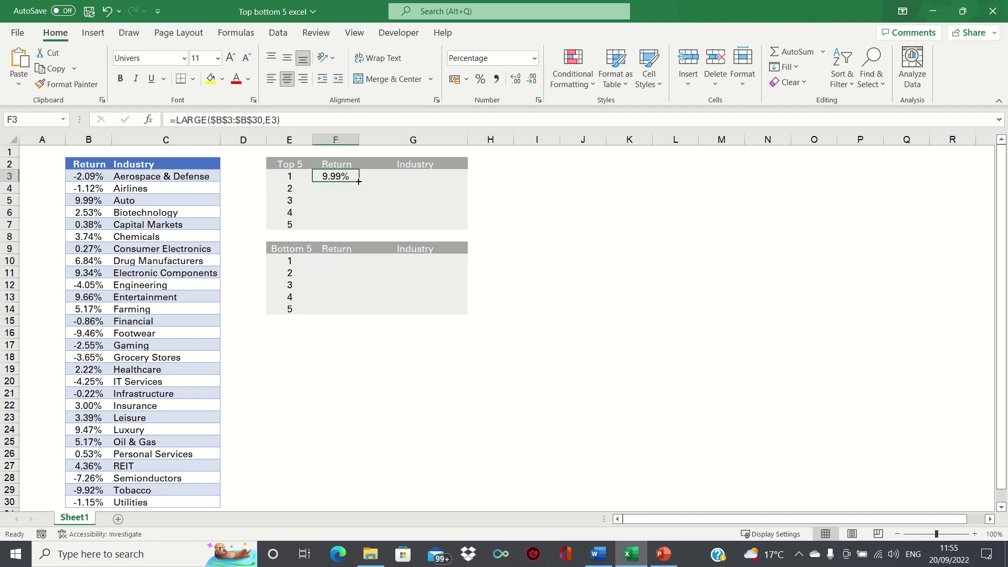
double_click(358, 181)
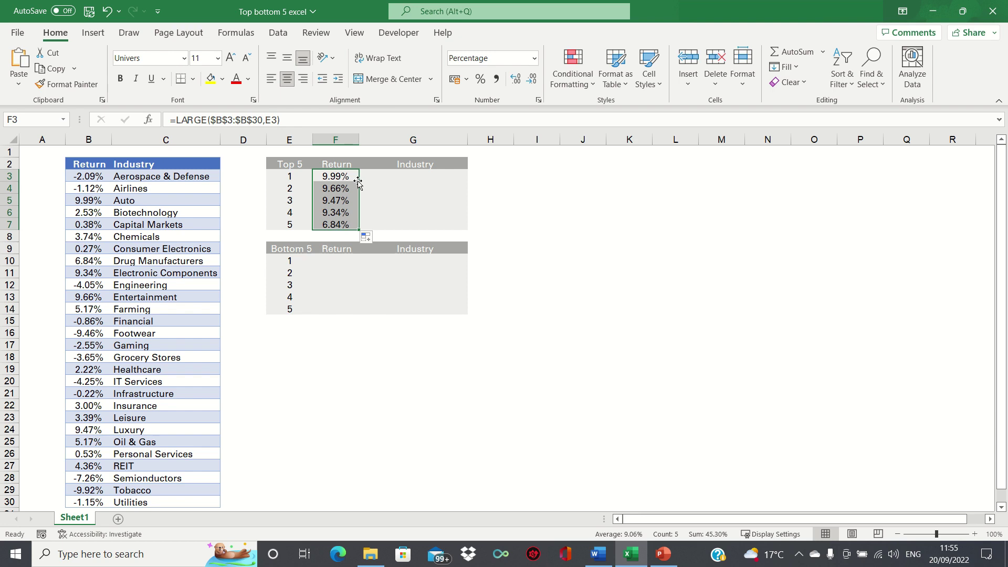
Turn on filtering for the Return and Industry headers of the source data in B2:C2.
key("Up")
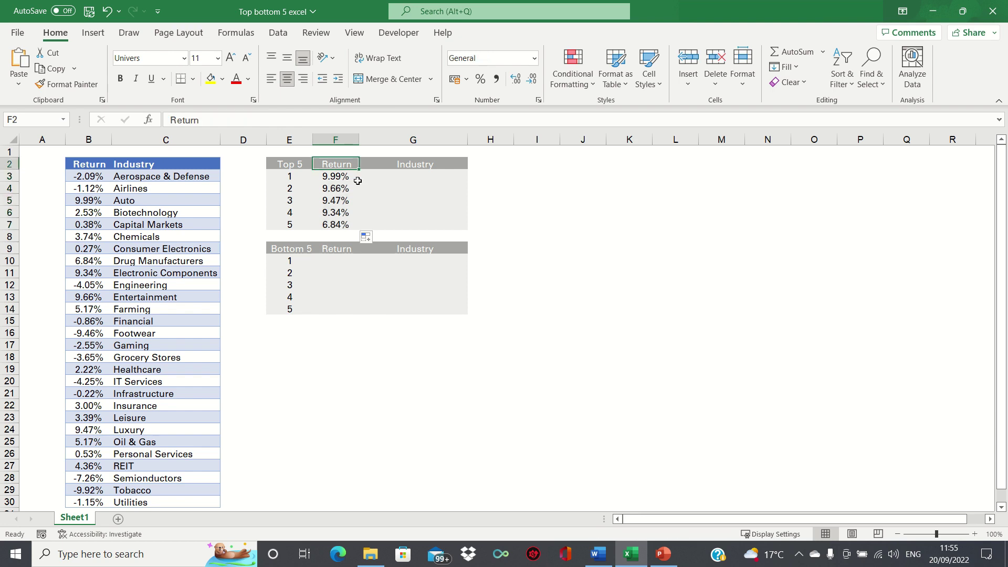
key("Left")
key("Left")
key("Left")
key("Left")
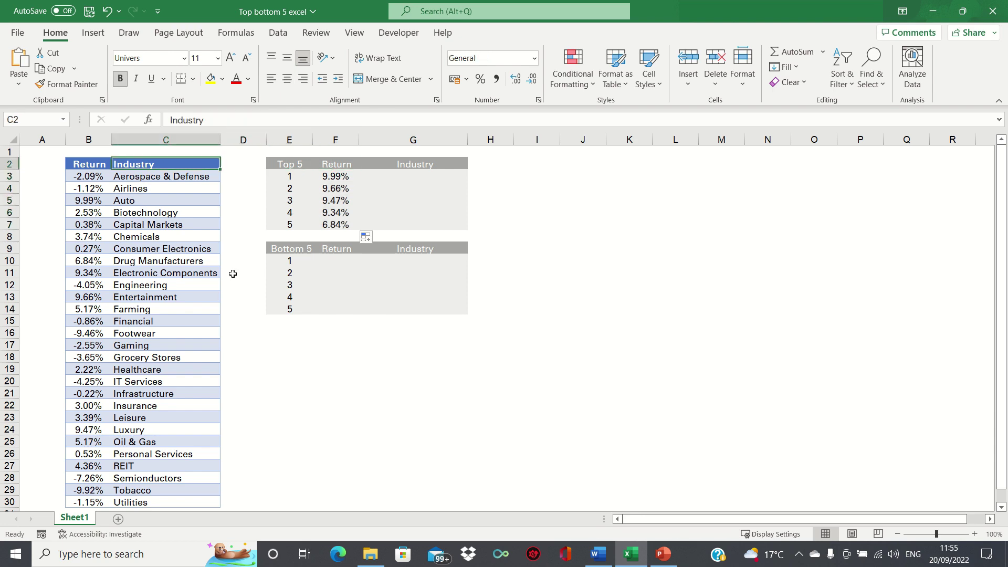
key("alt")
key("a")
key("t")
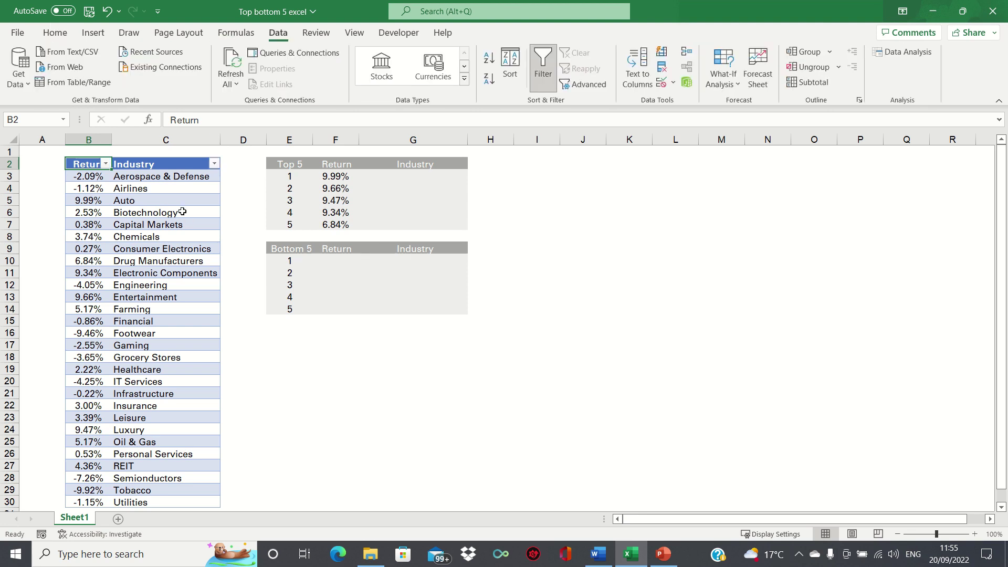
Sort the source data by Return from largest to smallest, and undo the sort.
left_click(106, 164)
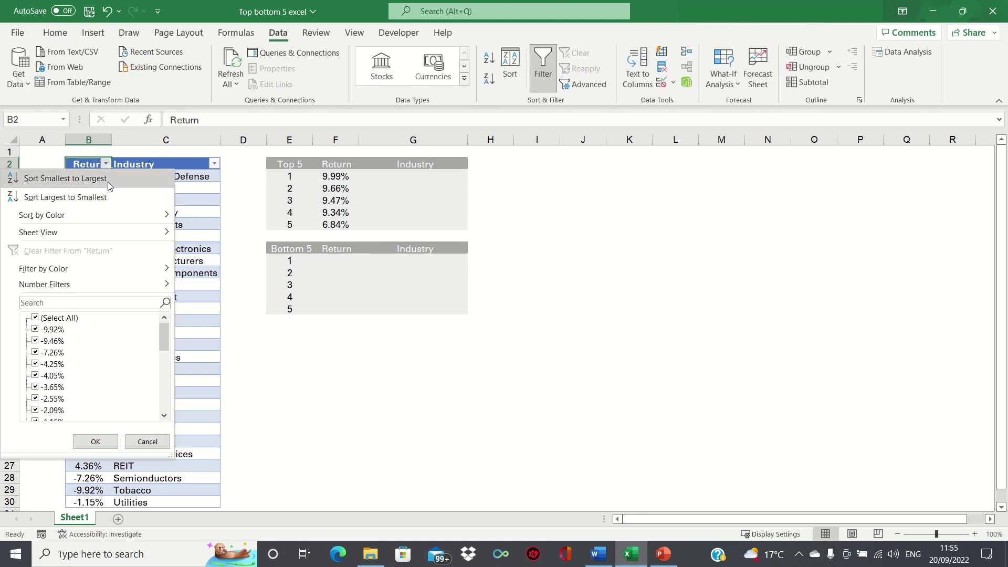
left_click(105, 198)
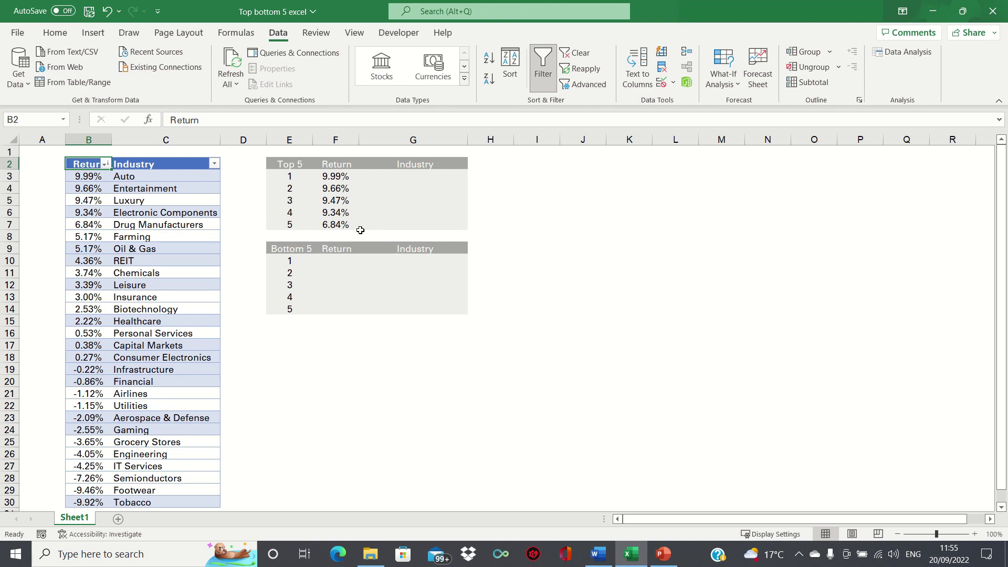
key("ctrl+z")
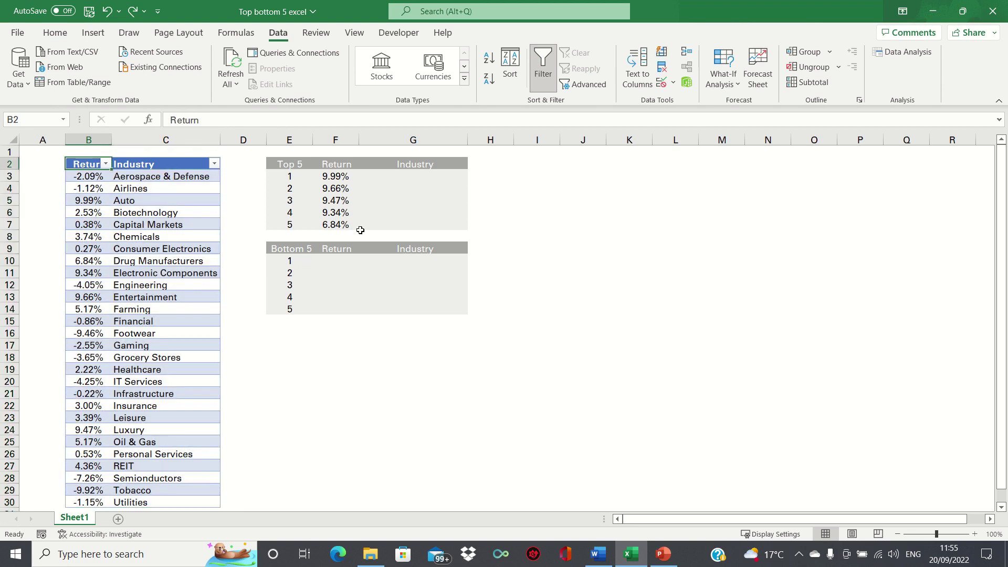
Write the formula =VLOOKUP(F3,B3:C30,2,FALSE) in cell G3 of the Top 5 table's Industry column.
key("Right")
key("Right")
key("Right")
key("Right")
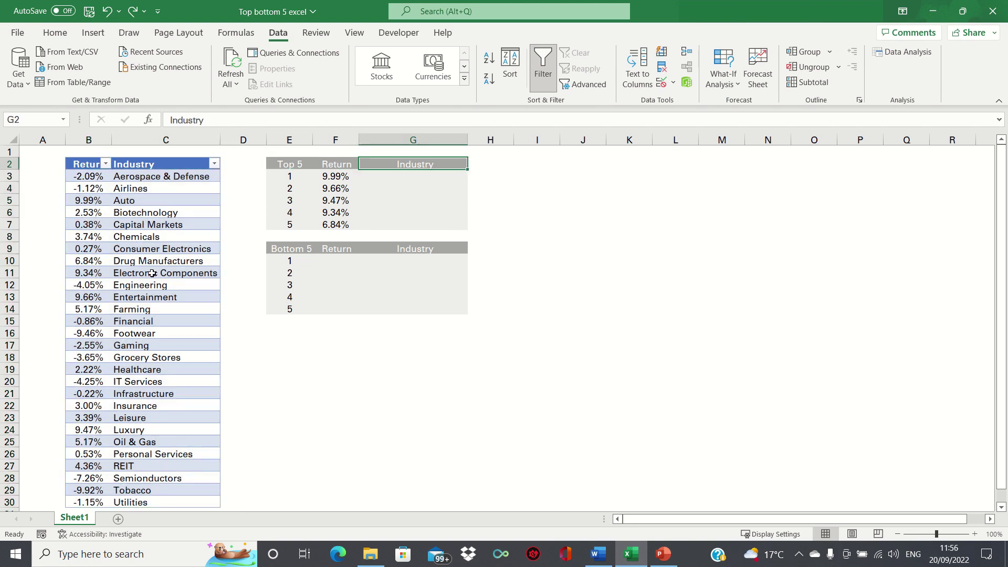
key("Down")
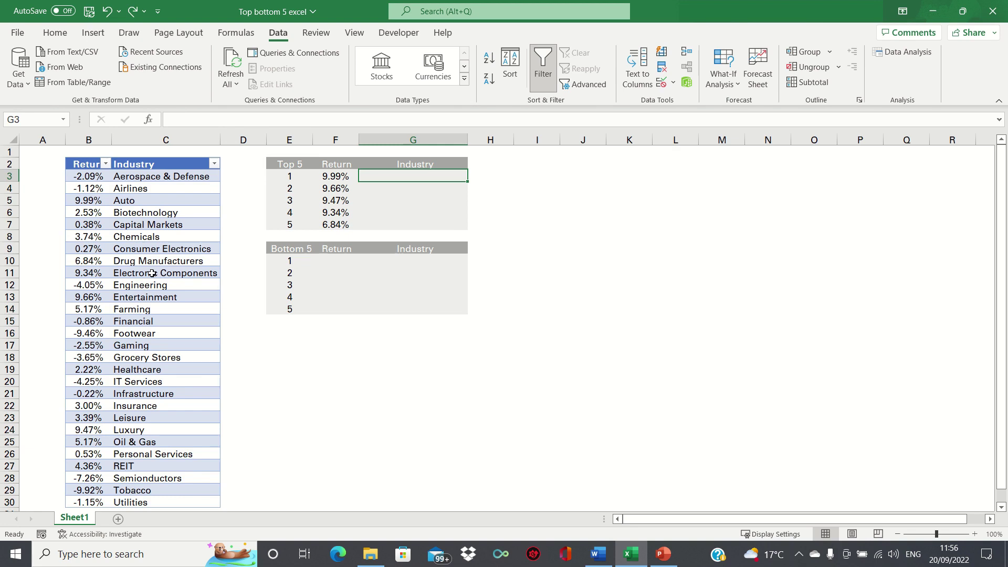
type("=")
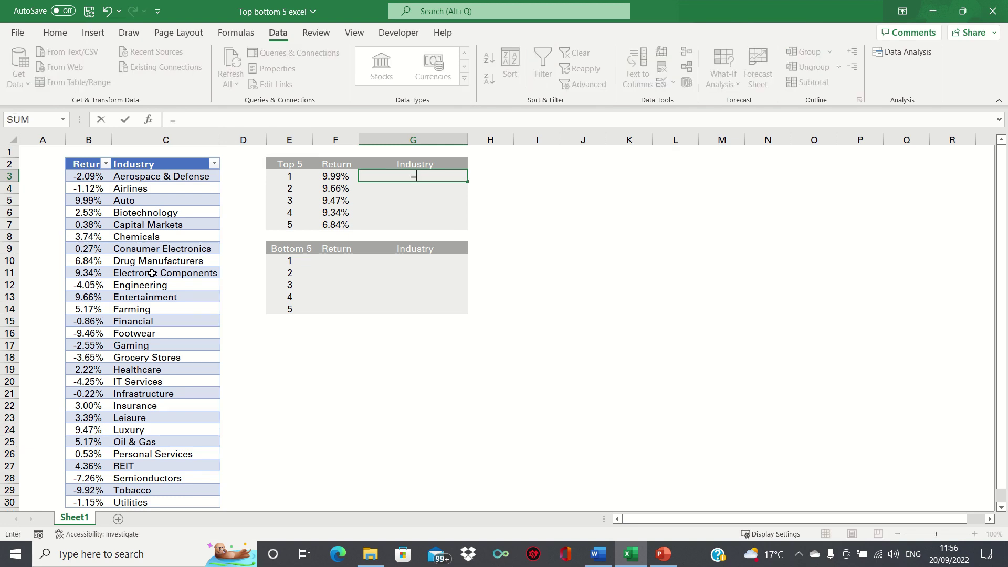
type("VLOOKUP(")
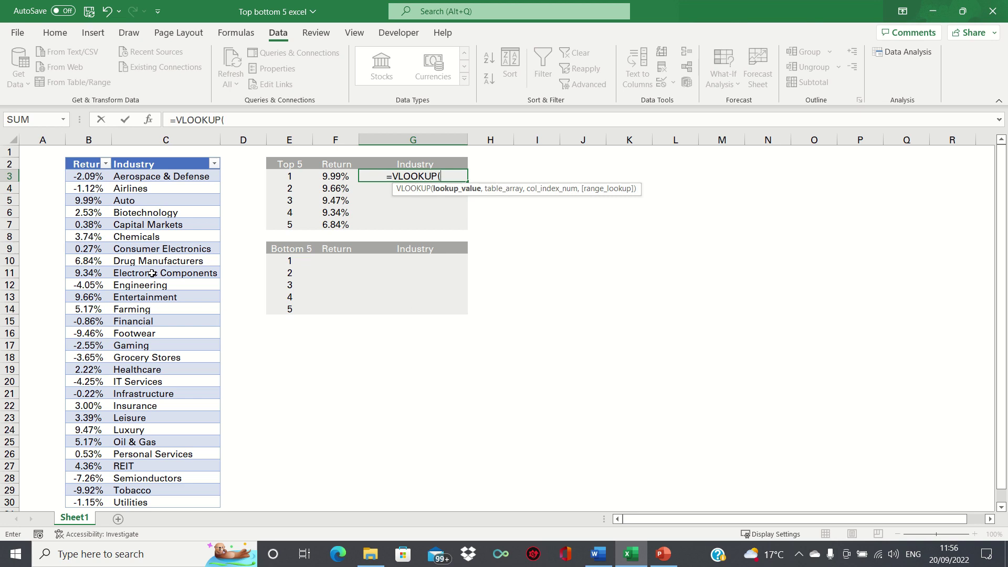
key("Left")
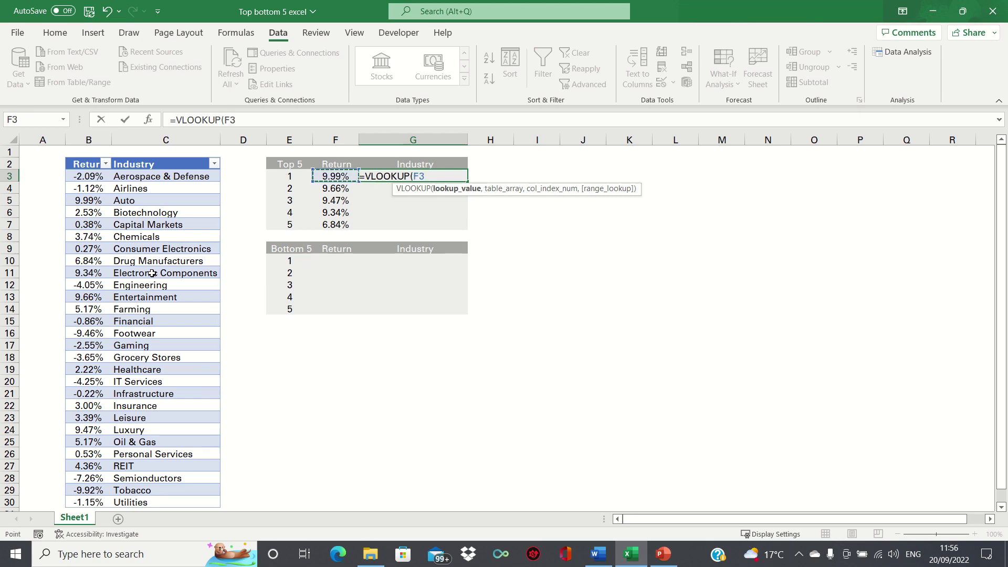
type(",")
key("Left")
key("Left")
key("Left")
key("Left")
key("Left")
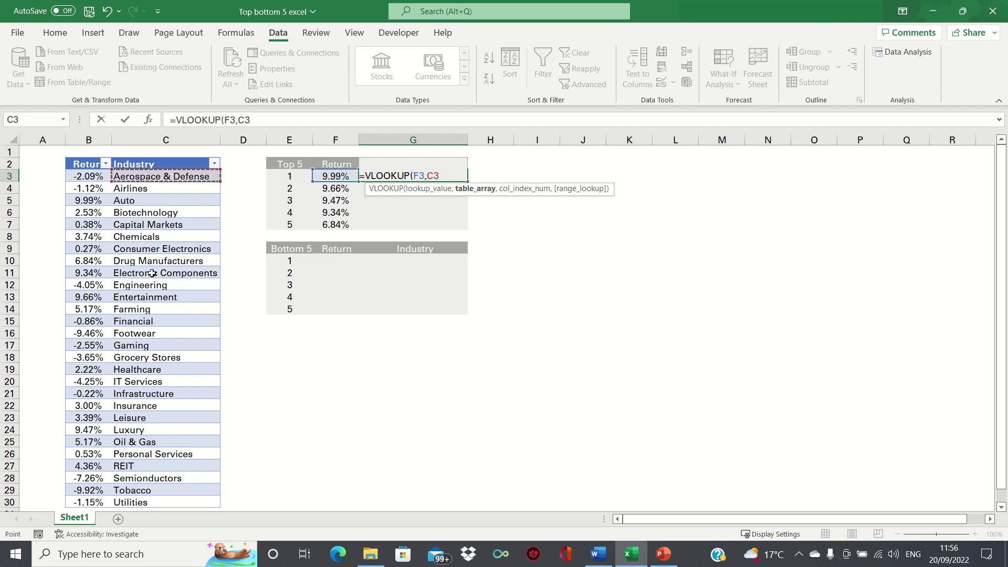
key("shift+Right")
key("ctrl+shift+Down")
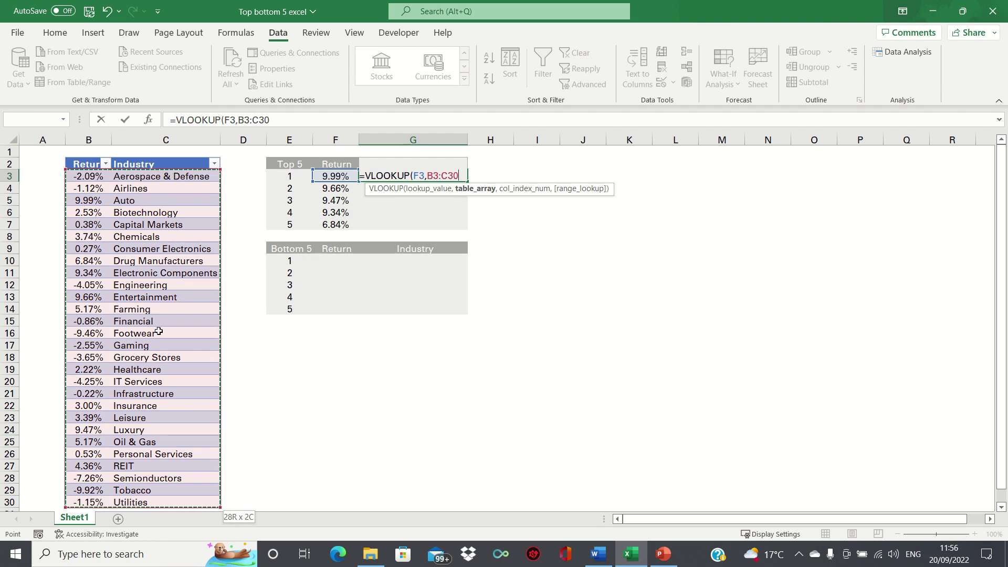
type(",2,")
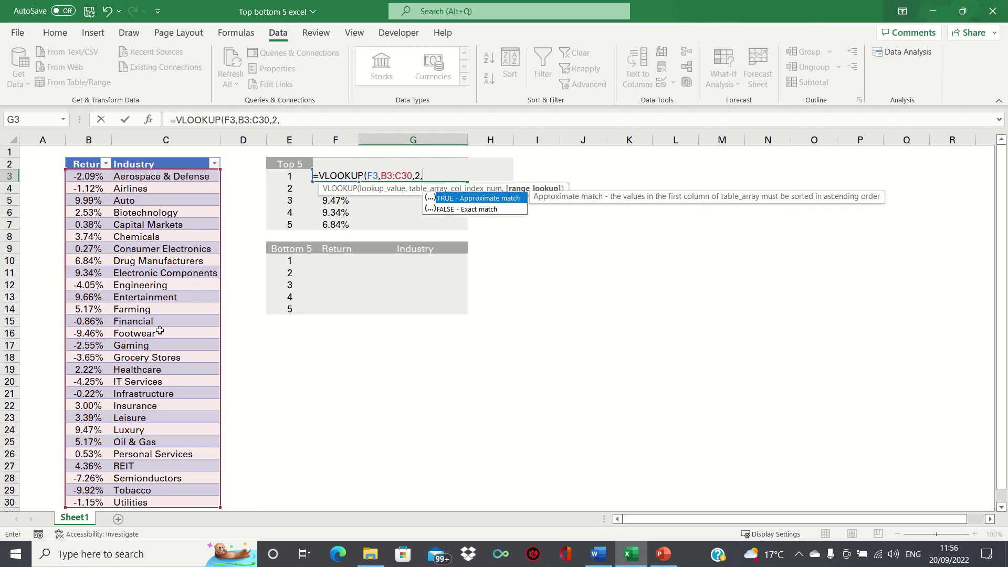
type("FALSE)")
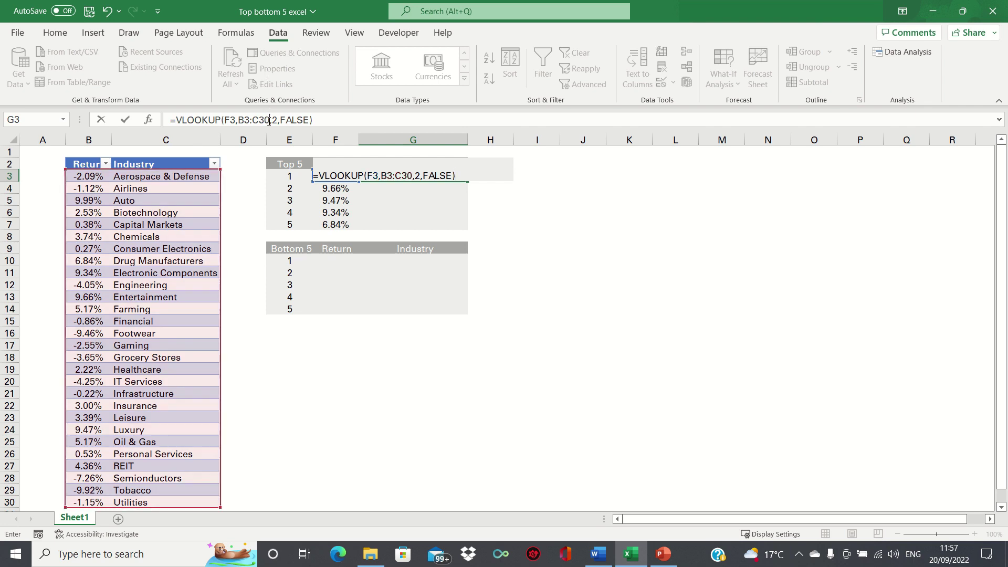
Make the B3:C30 range absolute in G3's VLOOKUP formula and fill the formula down through G7.
left_click_drag(269, 120, 239, 120)
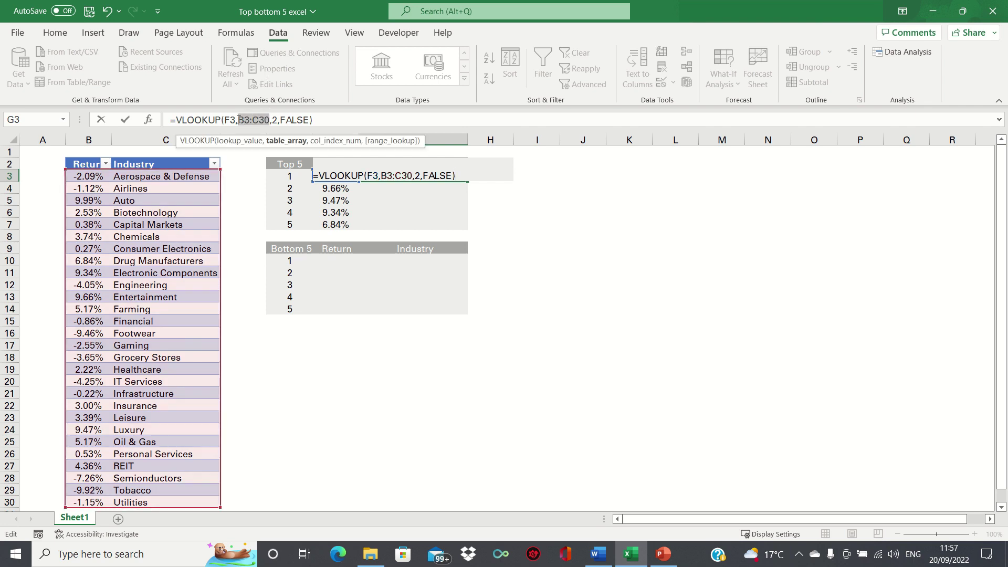
key("F4")
key("Return")
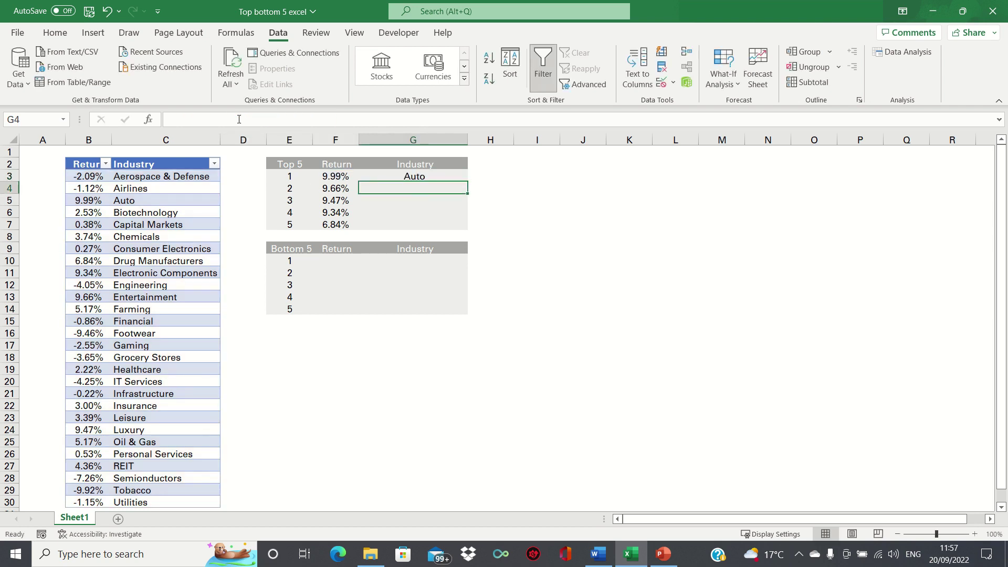
left_click(440, 179)
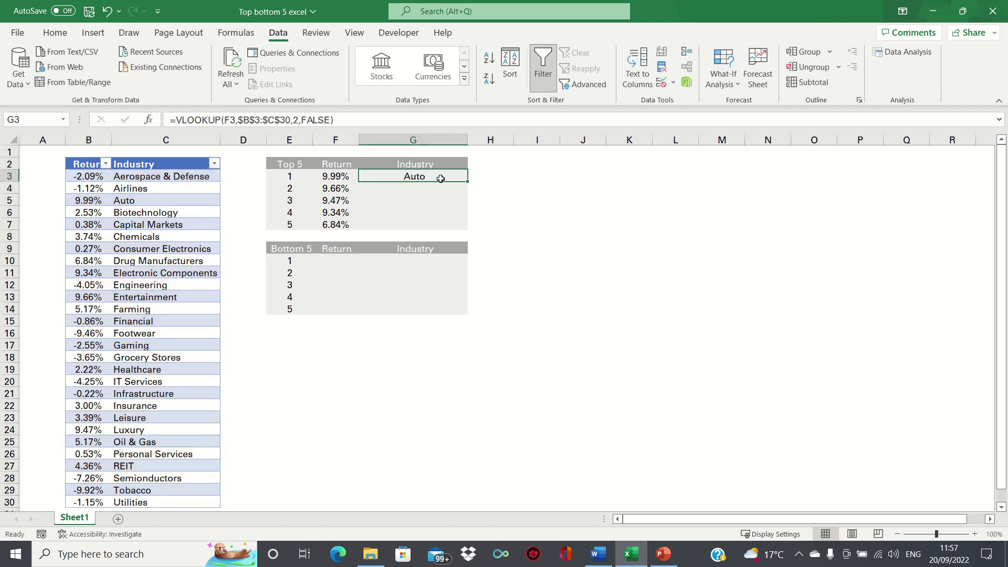
double_click(467, 181)
left_click(438, 177)
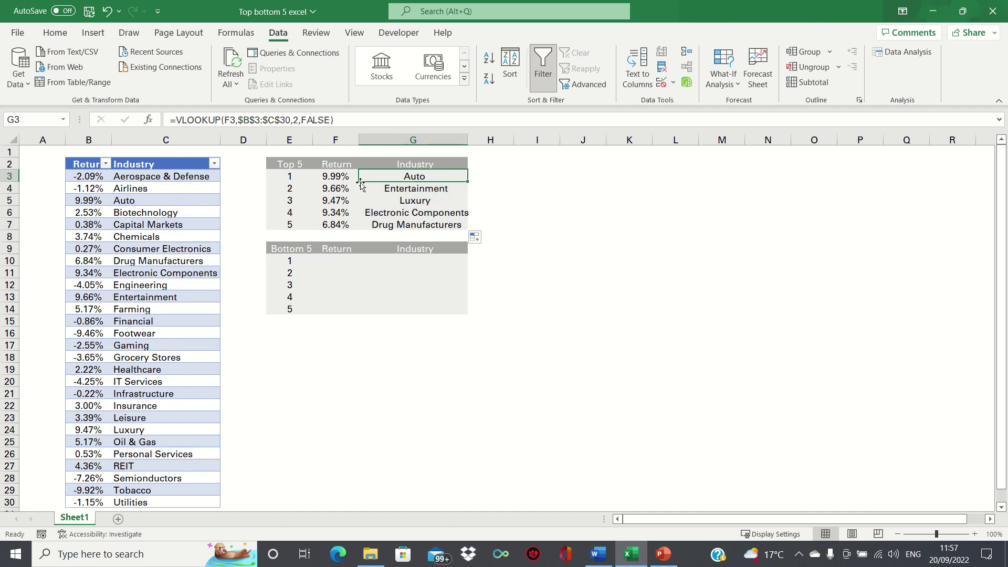
Sort the source data by Return from largest to smallest to check the Top 5 industries, and undo the sort.
left_click(105, 164)
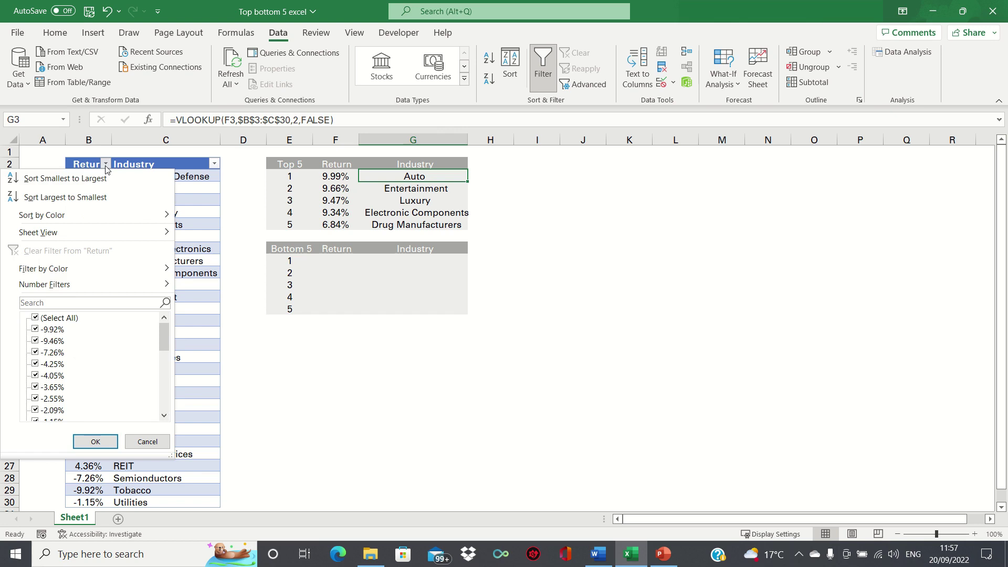
left_click(95, 198)
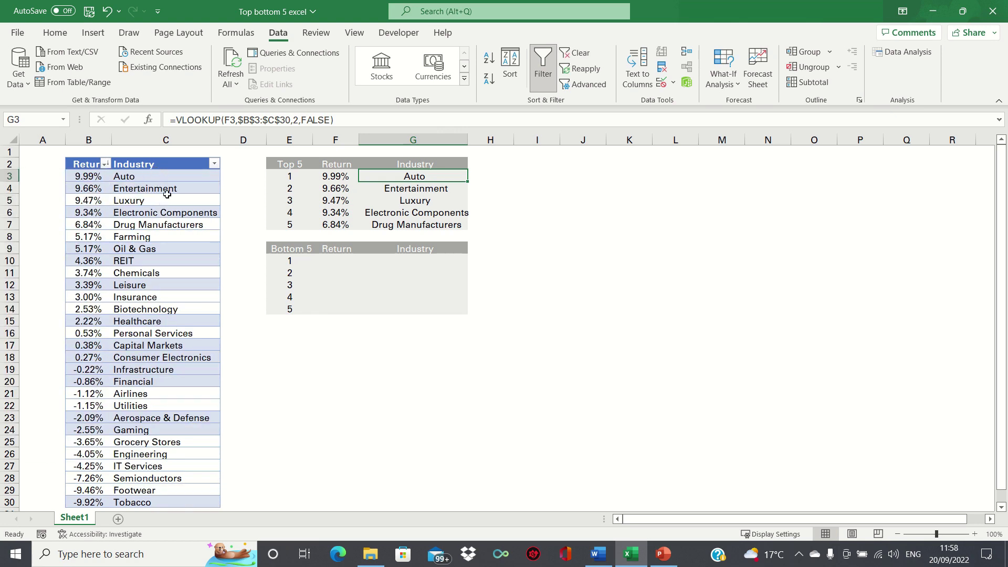
key("ctrl+z")
key("ctrl+z")
key("ctrl+z")
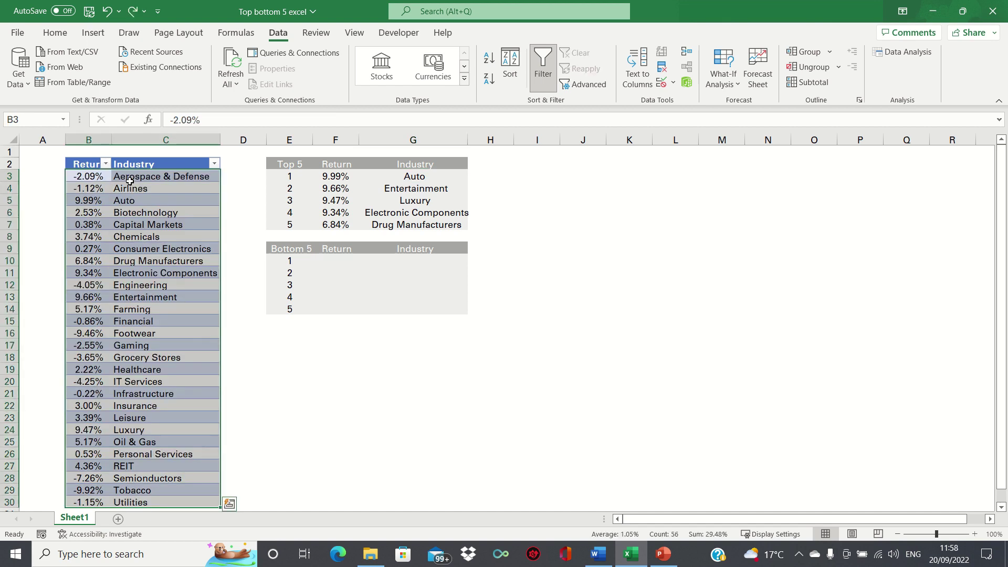
Write the formula =SMALL(B3:B30,E10) in cell F10 of the Bottom 5 table's Return column.
key("ctrl+Right")
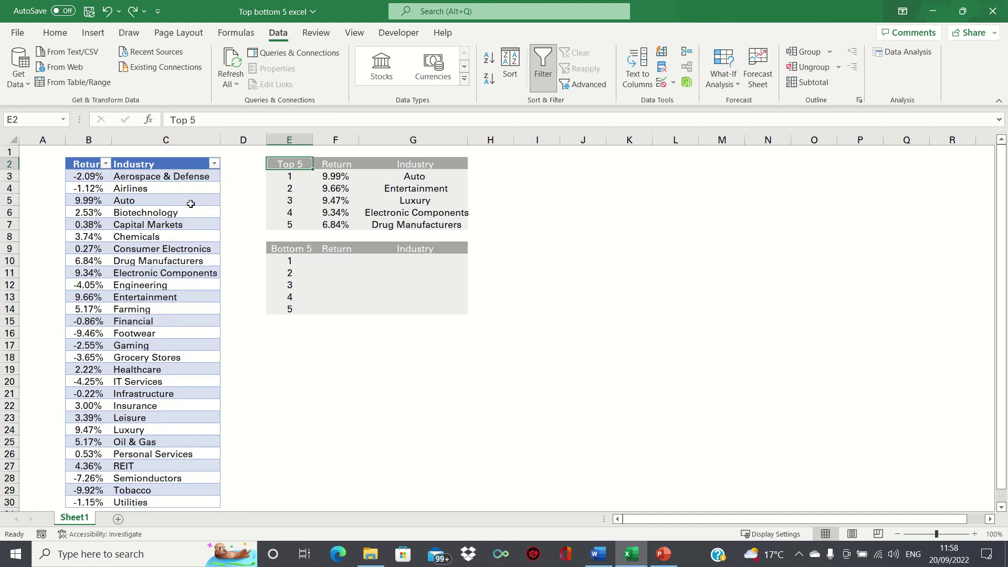
key("ctrl+Down")
key("ctrl+Down")
key("Down")
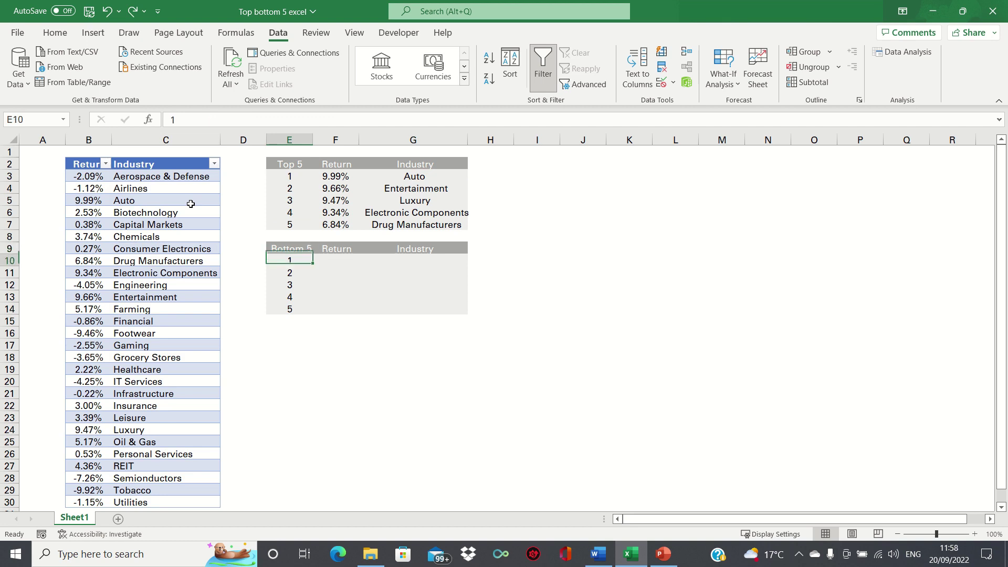
key("Right")
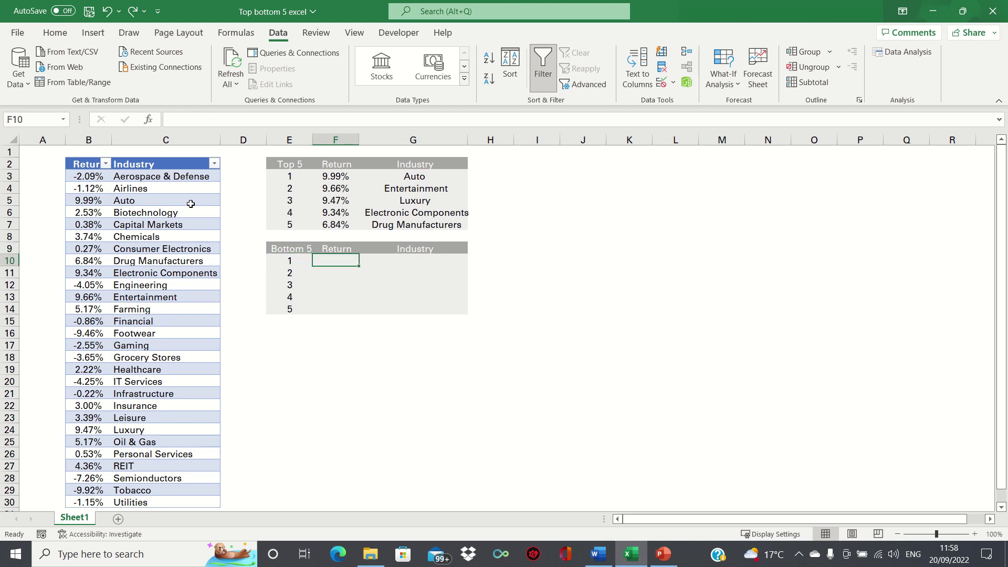
type("=SMALL(")
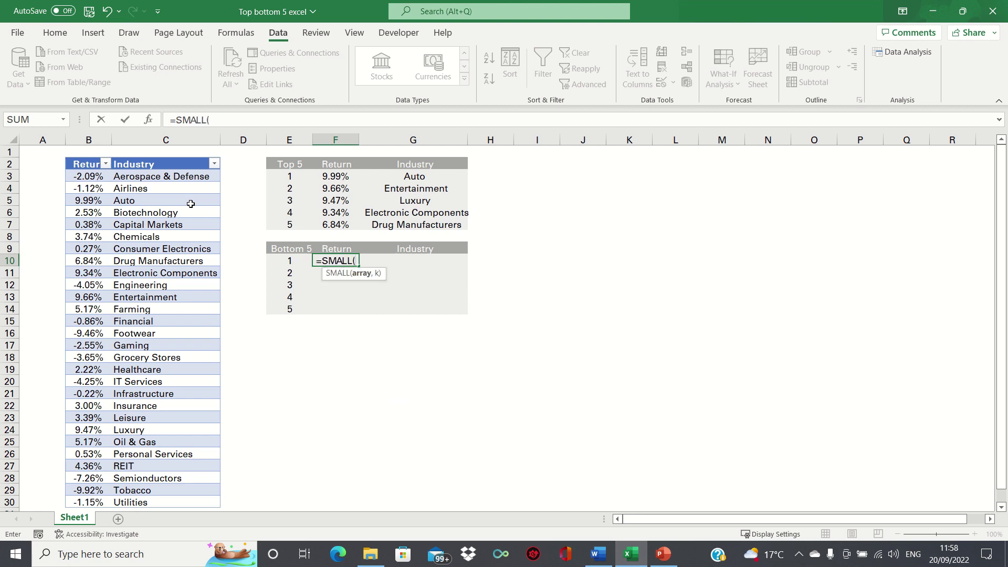
key("Left")
key("Left")
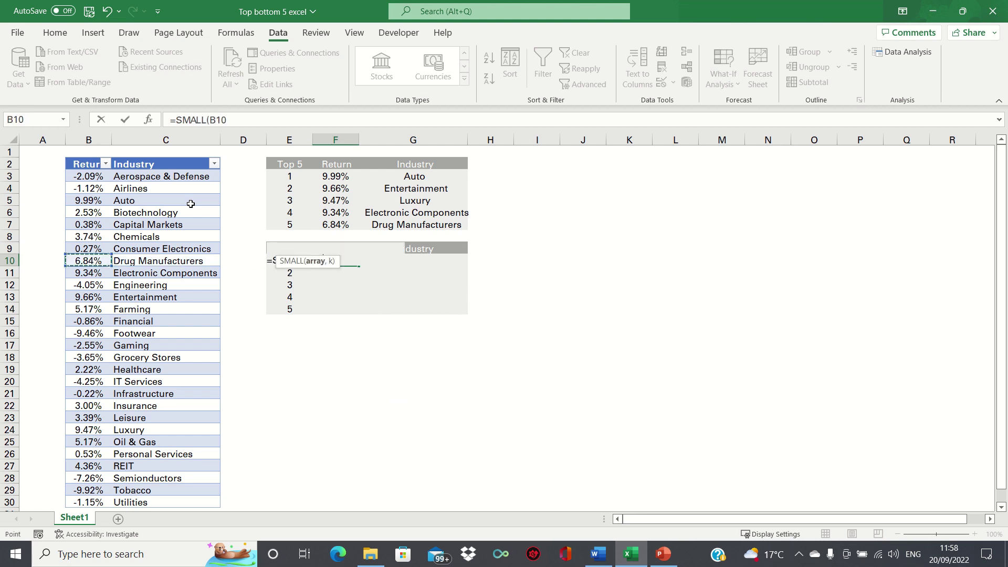
key("ctrl+Up")
key("Down")
key("ctrl+shift+Down")
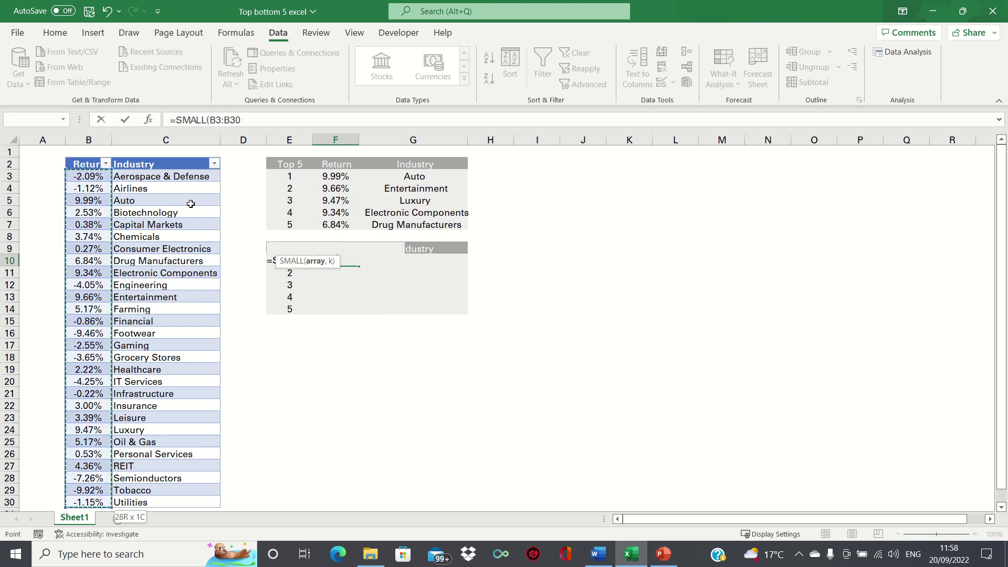
type(",")
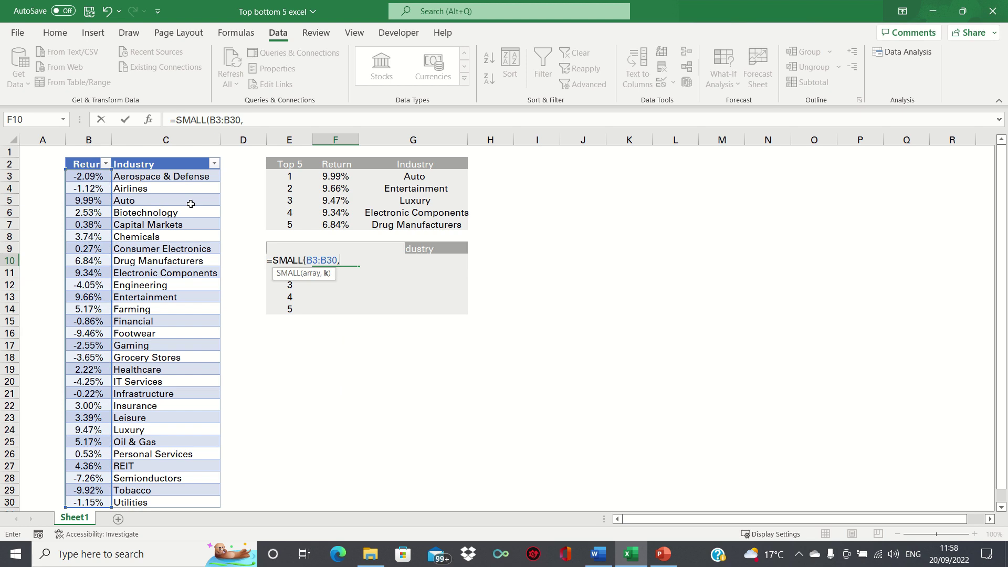
key("Down")
key("Left")
key("Up")
type(")")
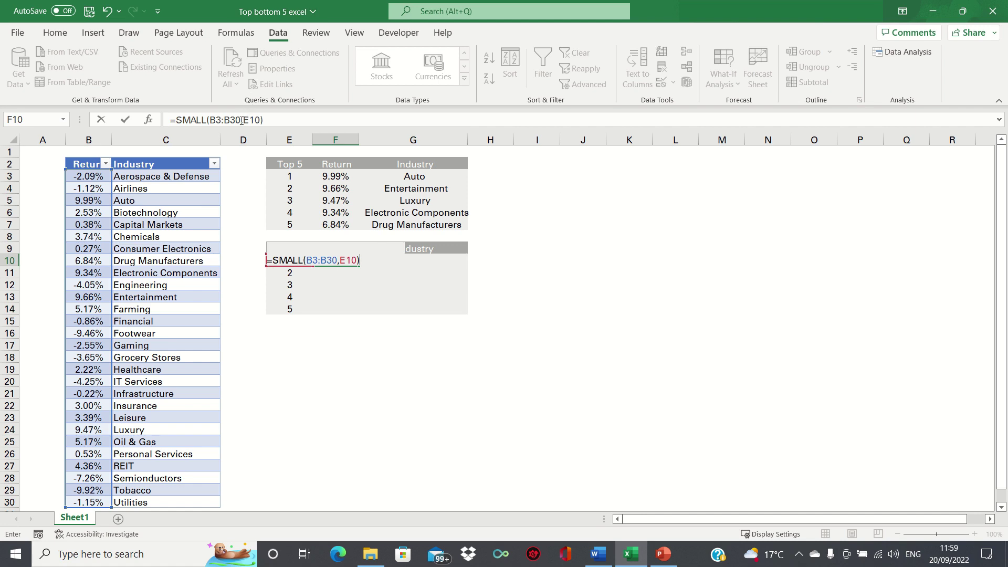
Make the B3:B30 range absolute in F10's SMALL formula and fill the formula down through F14.
left_click_drag(240, 121, 211, 120)
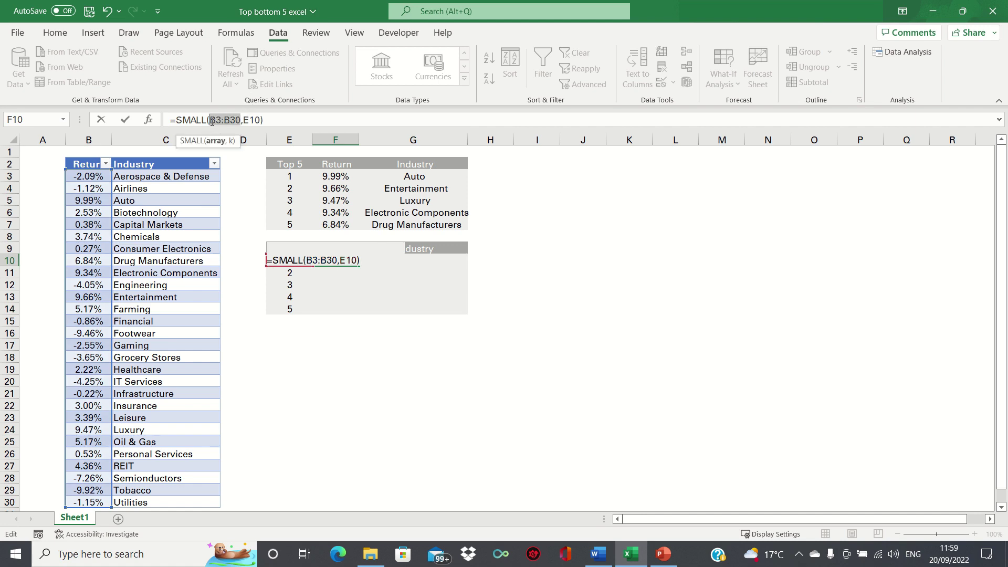
key("F4")
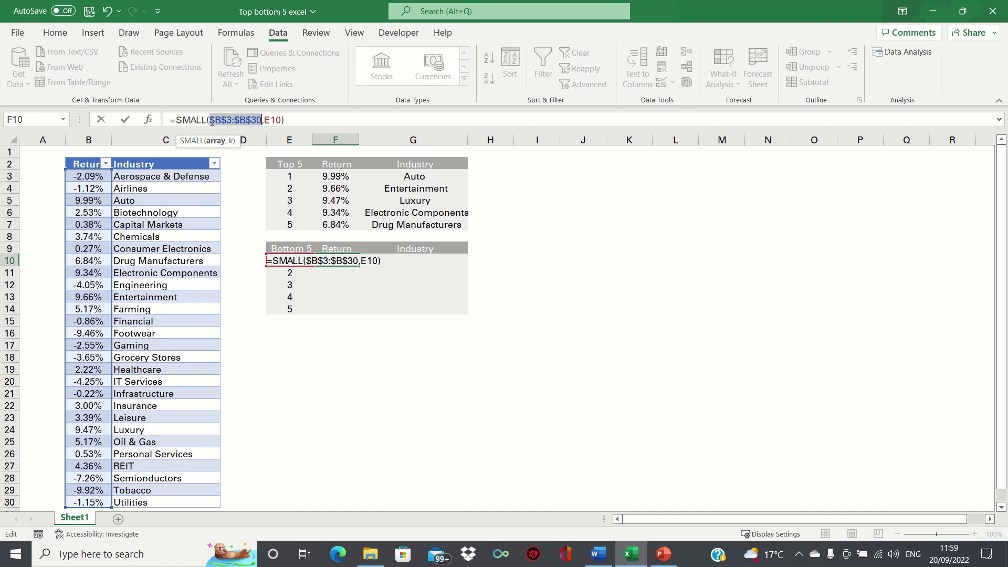
key("Return")
left_click(342, 260)
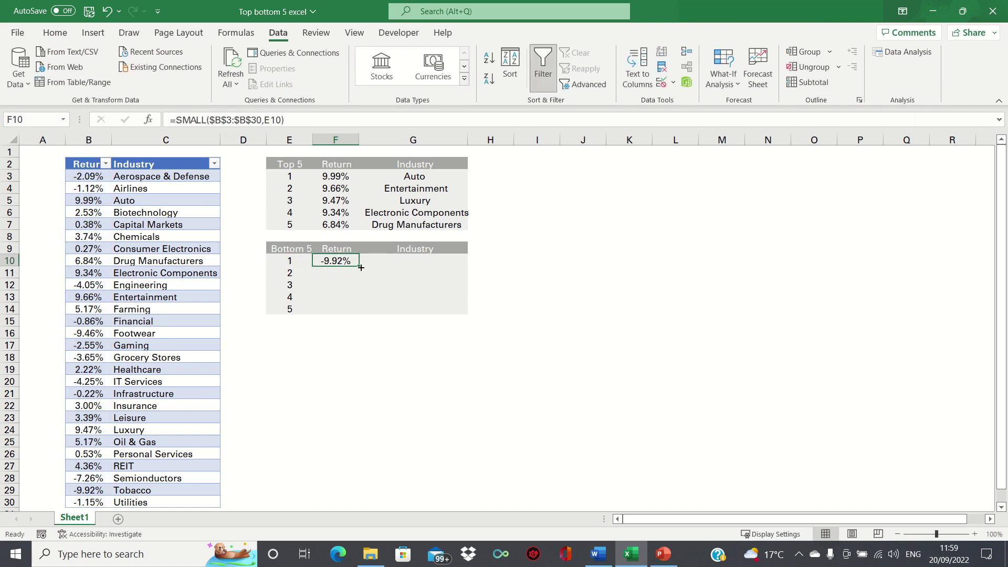
left_click_drag(360, 268, 361, 311)
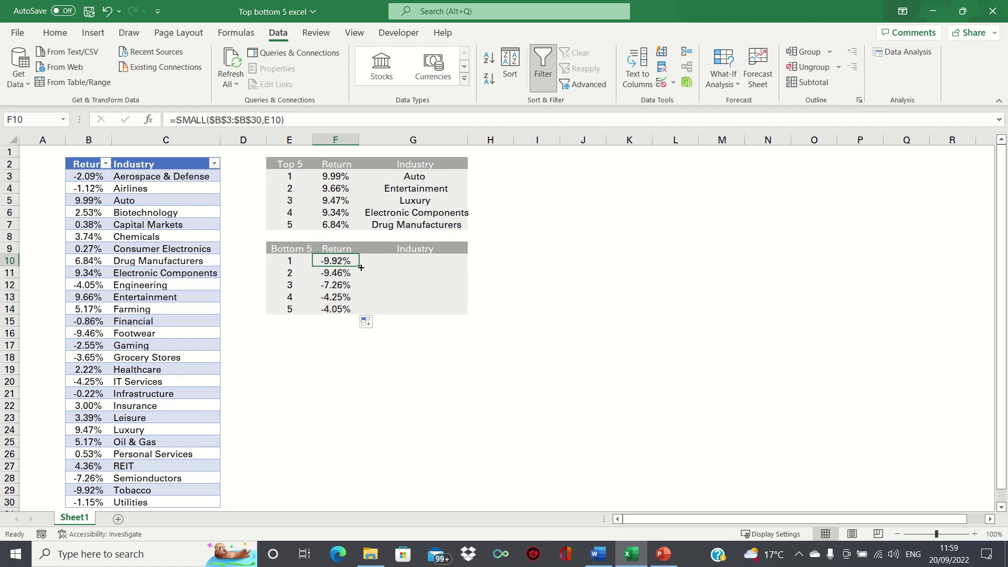
Copy the VLOOKUP formulas from G3:G7 into G10:G14 of the Bottom 5 table's Industry column.
left_click(362, 264)
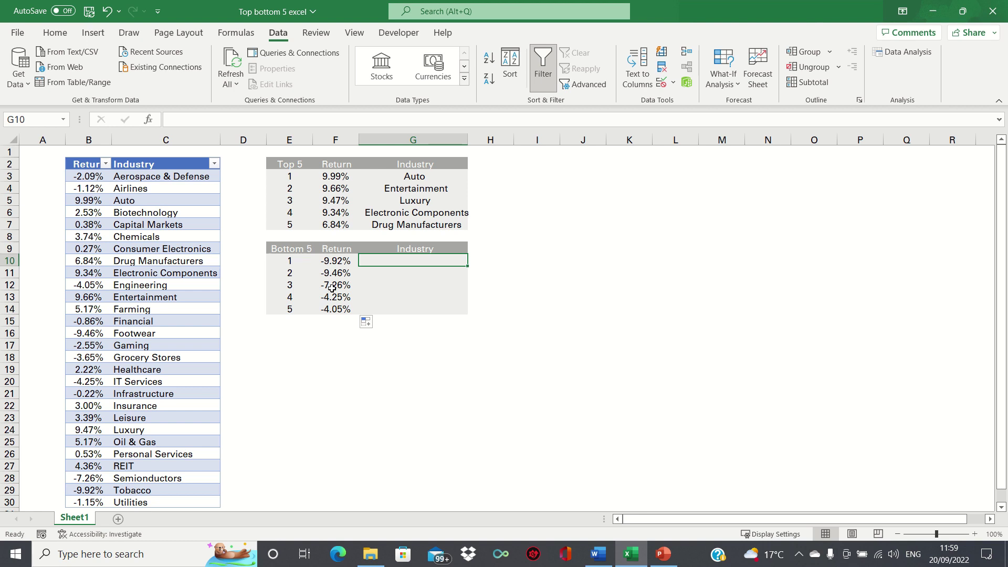
key("Up")
key("Up")
key("Up")
key("Up")
key("Up")
key("Up")
key("Up")
key("Up")
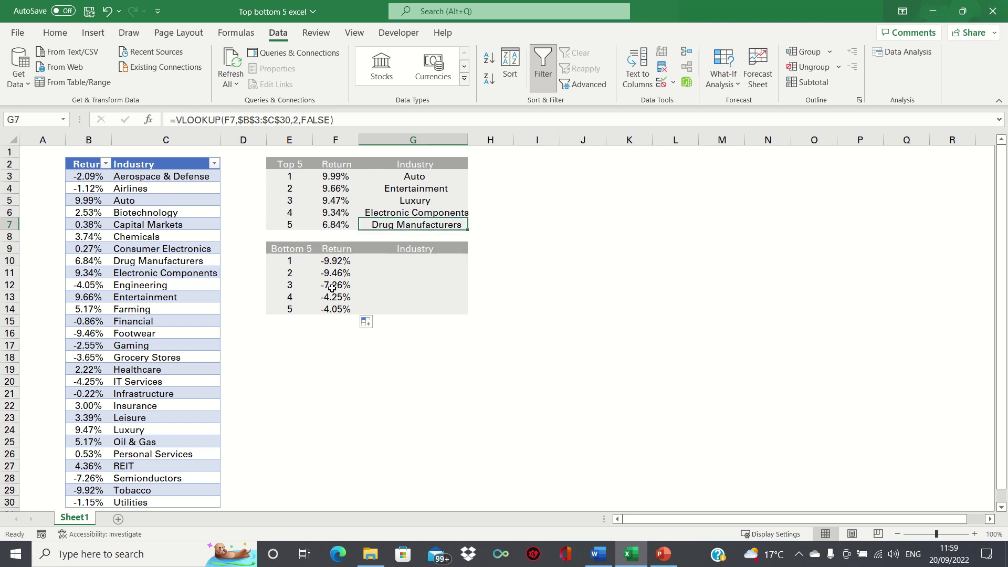
key("Down")
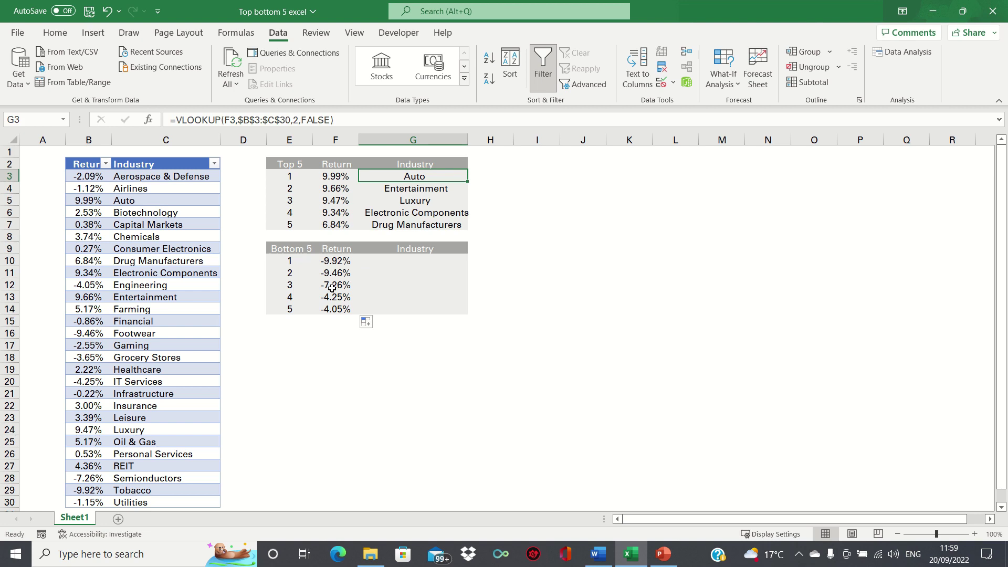
key("ctrl+shift+Down")
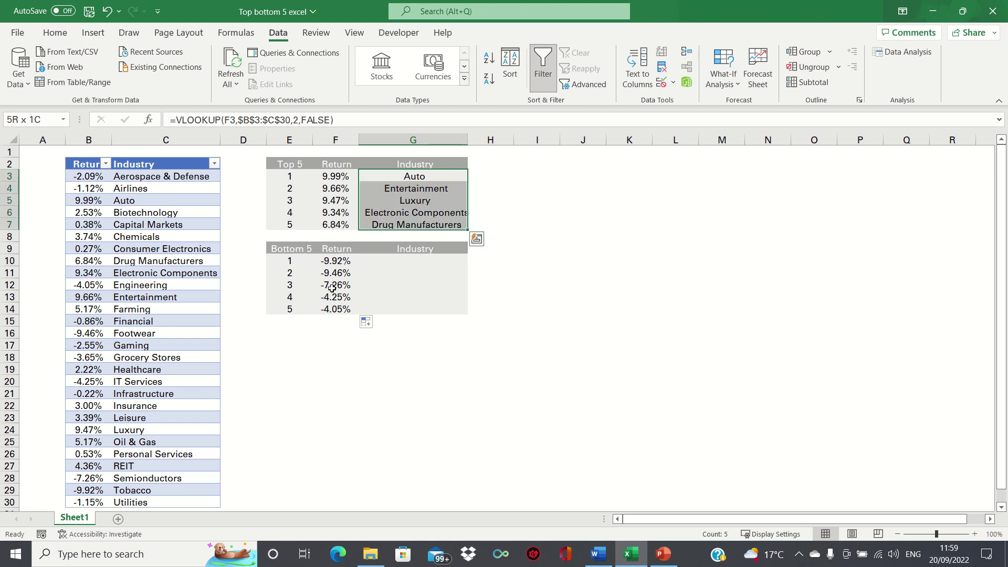
key("ctrl+c")
key("Down")
key("Down")
key("Down")
key("Down")
key("Down")
key("Down")
key("Down")
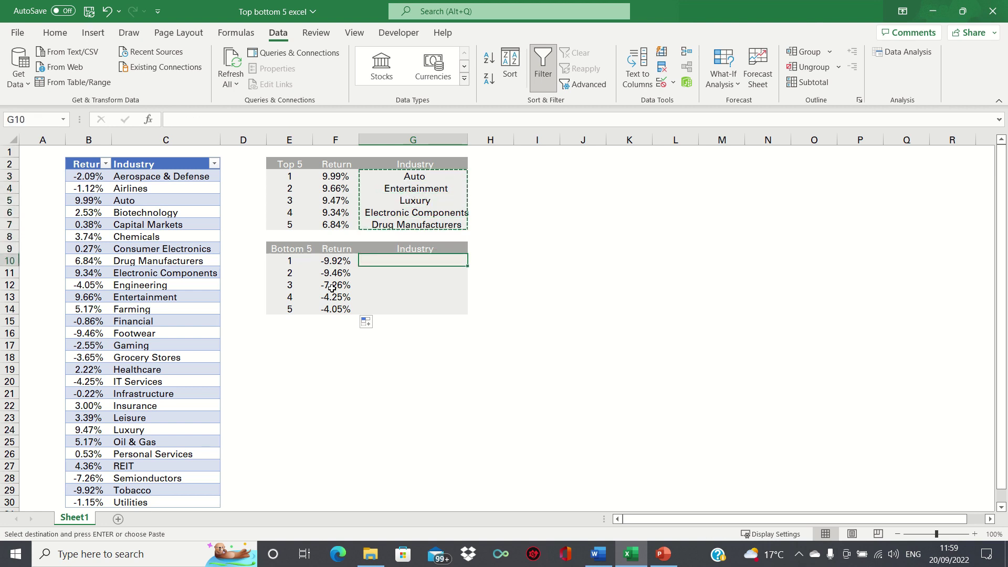
key("ctrl+v")
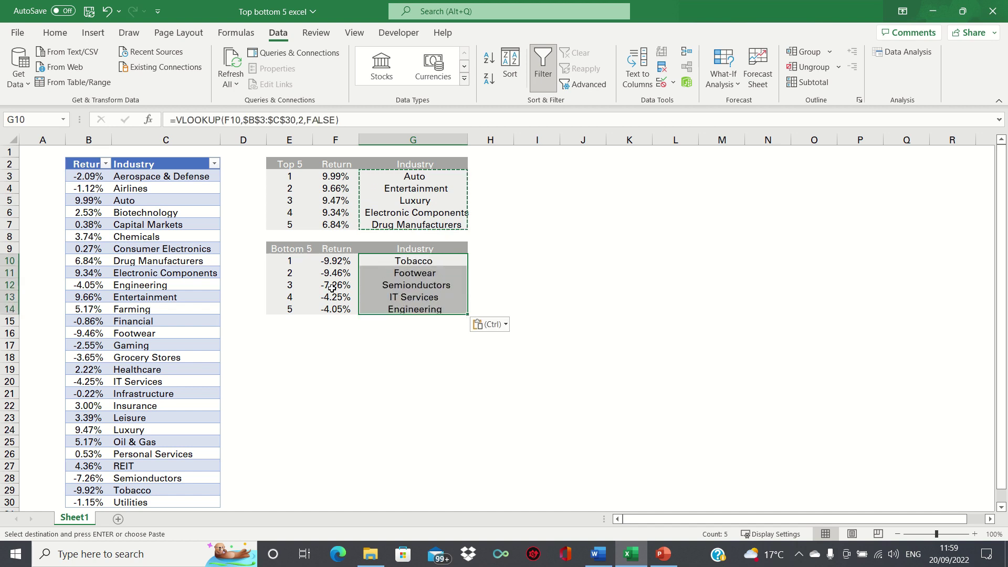
key("Escape")
Sort the source data by Return from smallest to largest to check the Bottom 5 table.
key("Up")
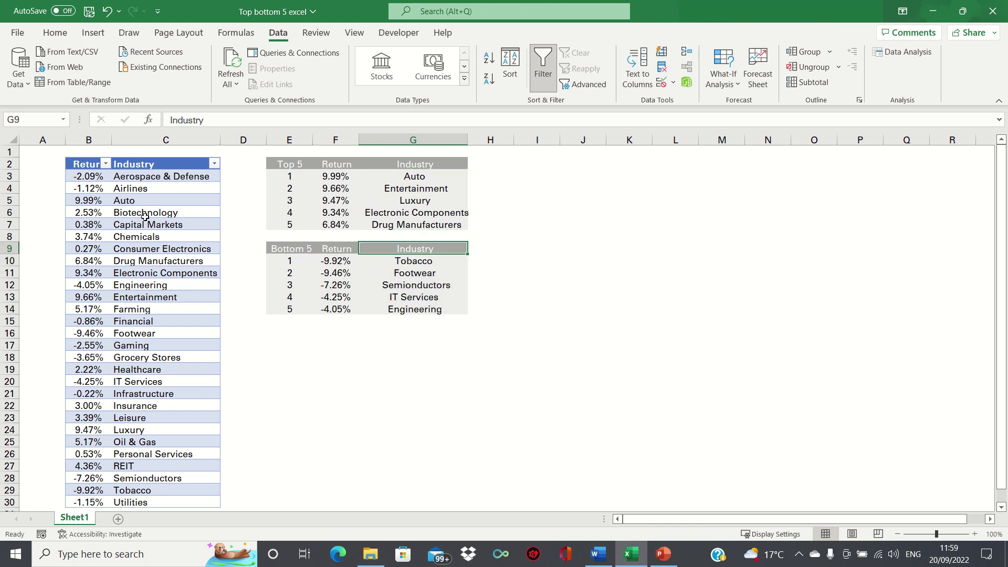
left_click(104, 163)
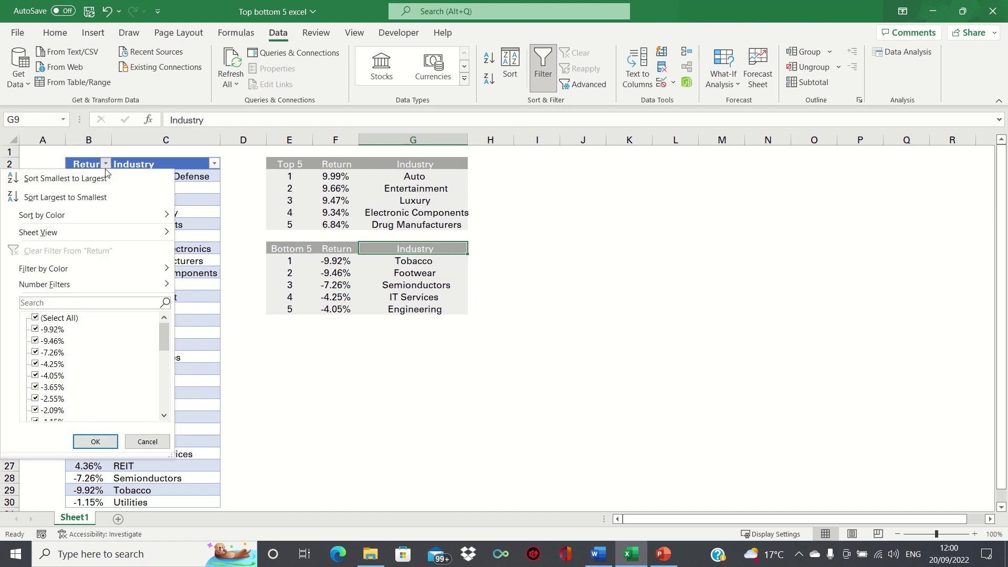
left_click(105, 180)
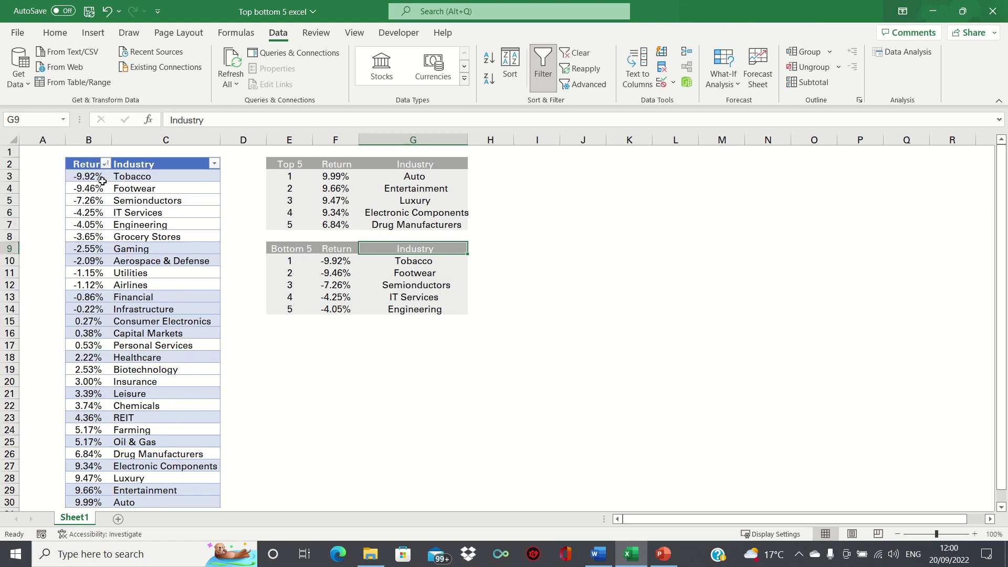